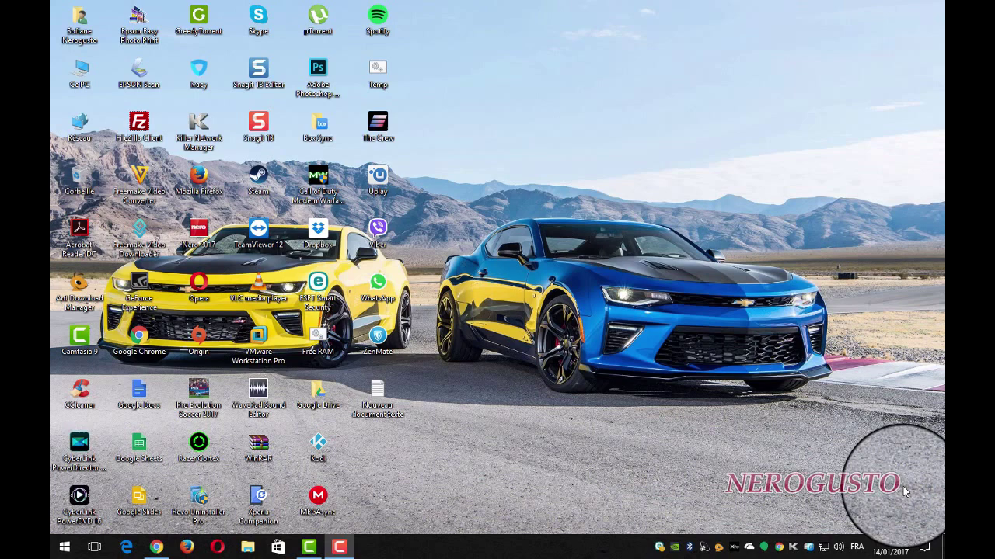
# - Open 'Nouveau document texte' in Notepad and read through its opening notes
pyautogui.doubleClick(375, 404)
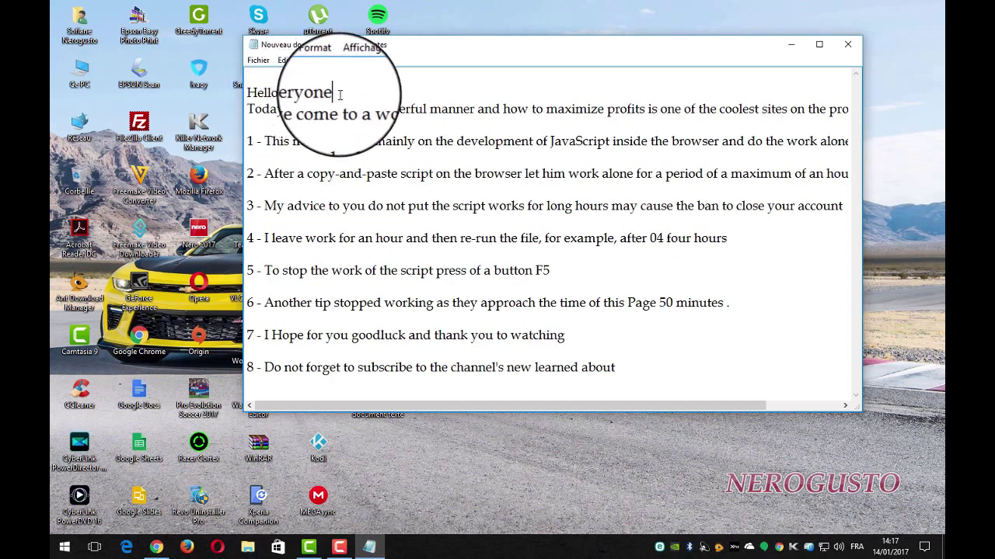
pyautogui.moveTo(340, 94); pyautogui.dragTo(245, 92)
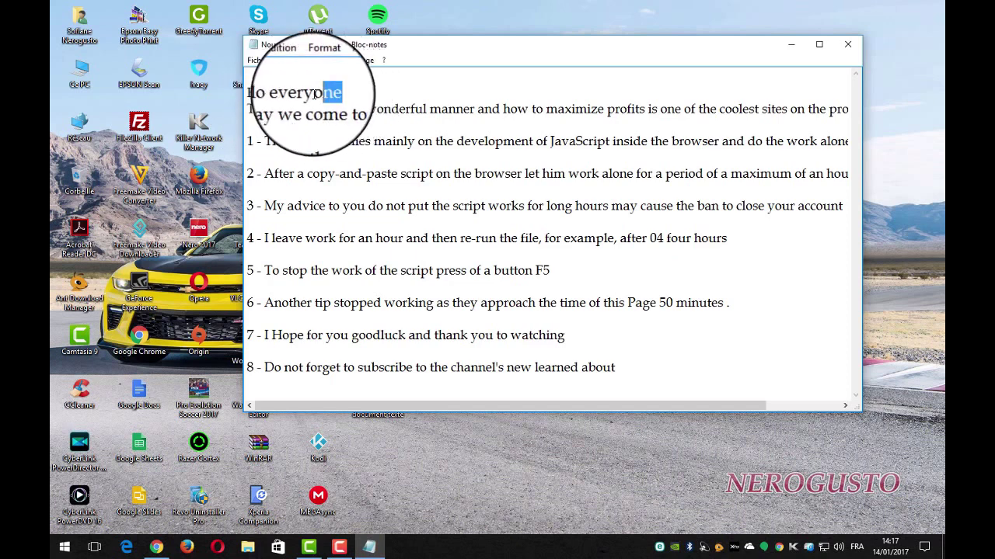
pyautogui.doubleClick(259, 107)
pyautogui.click(286, 113)
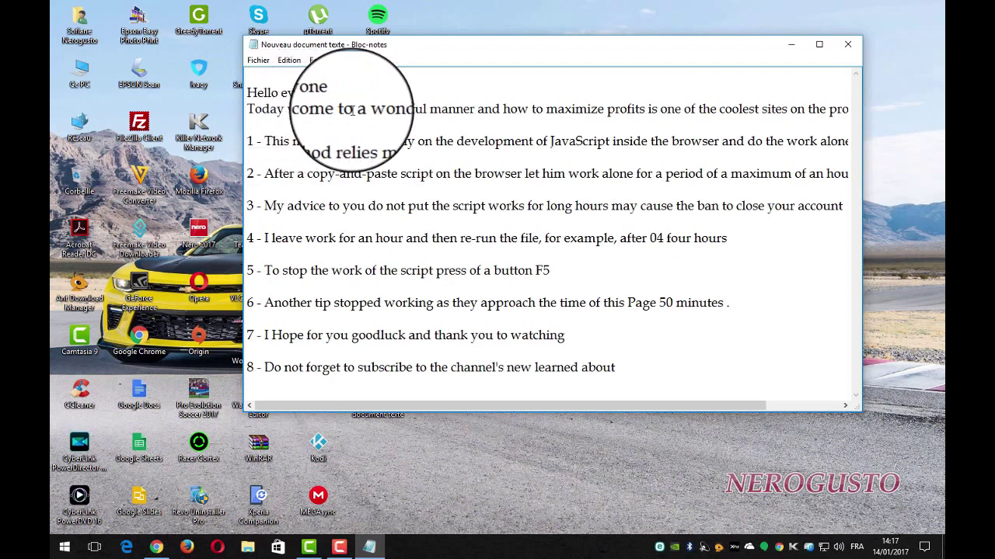
pyautogui.click(448, 109)
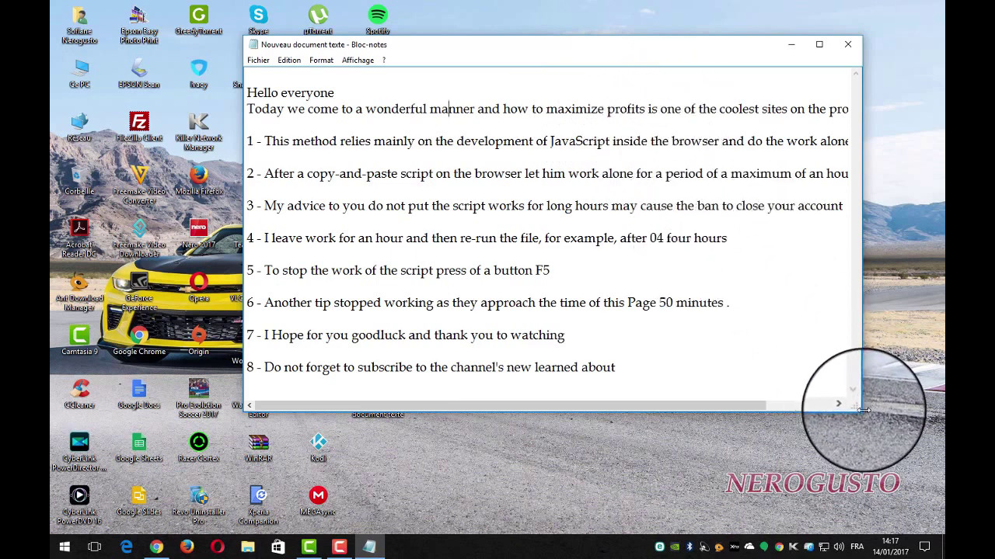
# - Enlarge the Notepad window so full lines show, then minimize it
pyautogui.moveTo(857, 408)
pyautogui.mouseDown()
pyautogui.moveTo(924, 444)
pyautogui.moveTo(940, 442)
pyautogui.mouseUp()
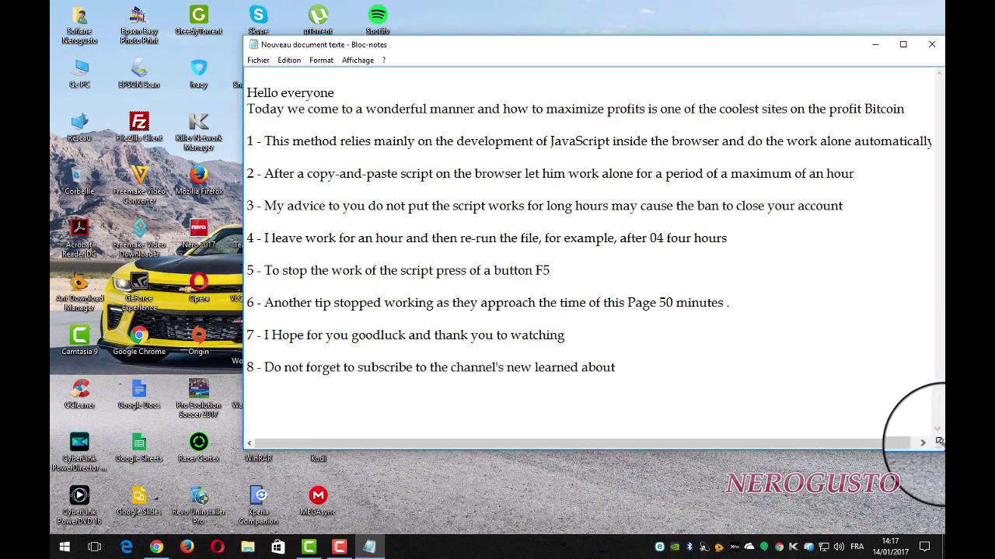
pyautogui.click(281, 141)
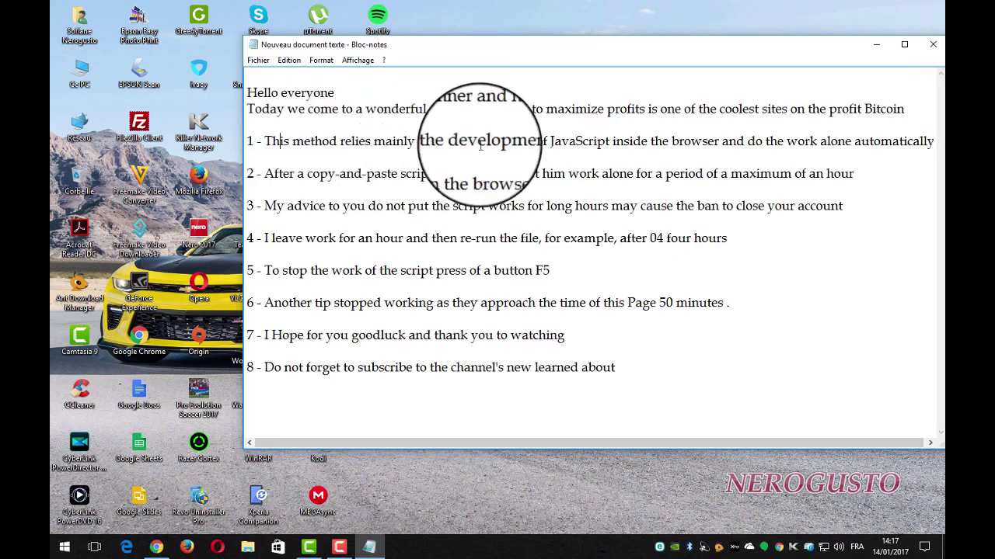
pyautogui.moveTo(549, 141); pyautogui.dragTo(594, 142)
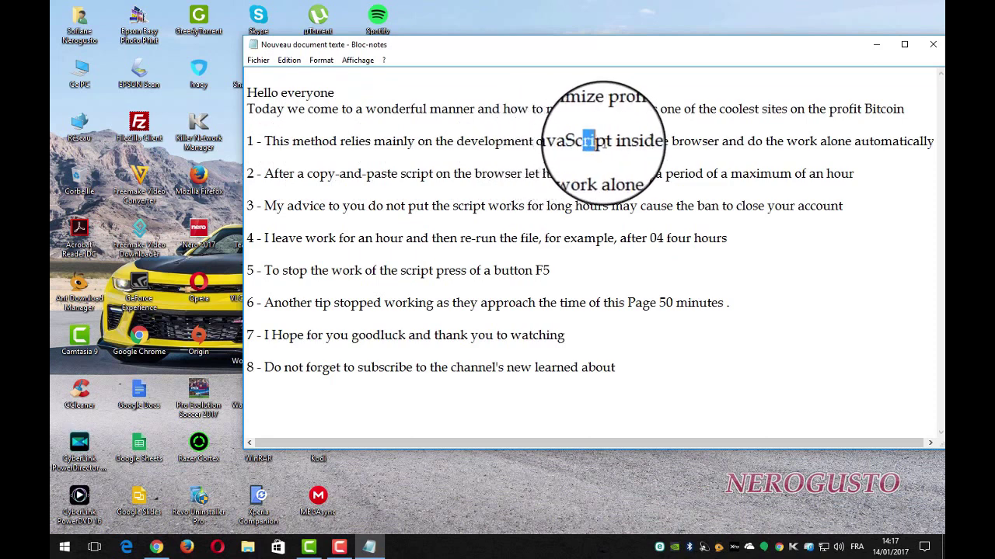
pyautogui.click(597, 142)
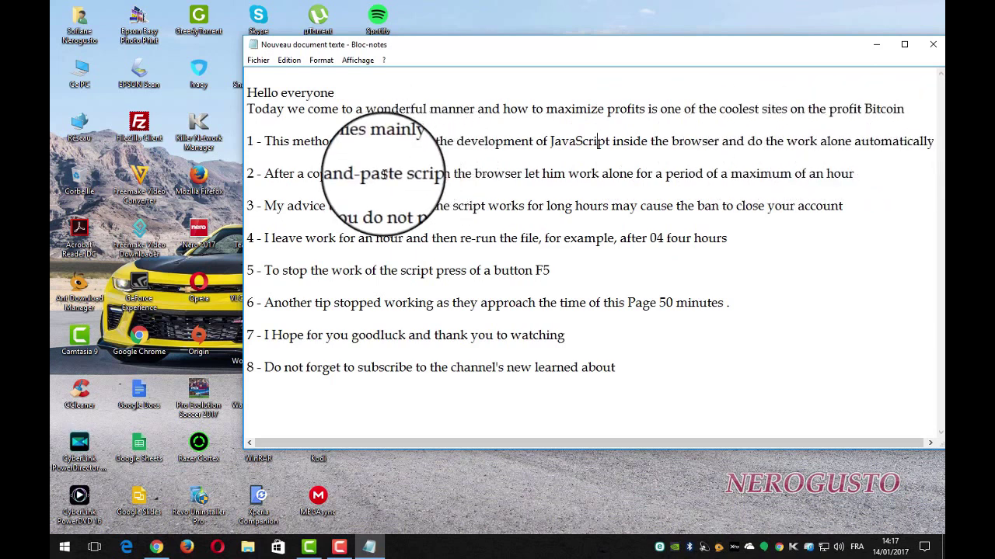
pyautogui.click(882, 48)
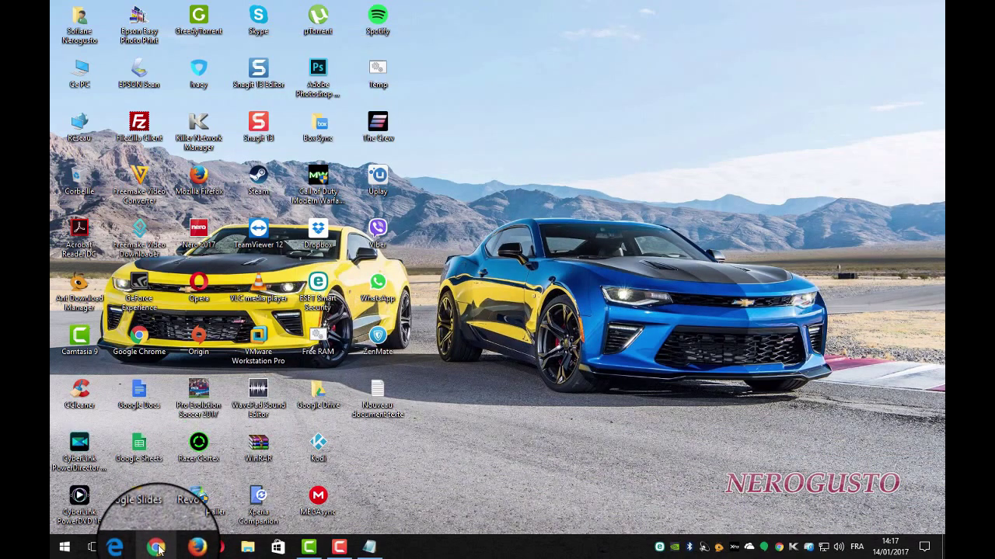
# - Return to Chrome's ouo.io tab and tick 'Je ne suis pas un robot'
pyautogui.click(156, 548)
pyautogui.click(155, 9)
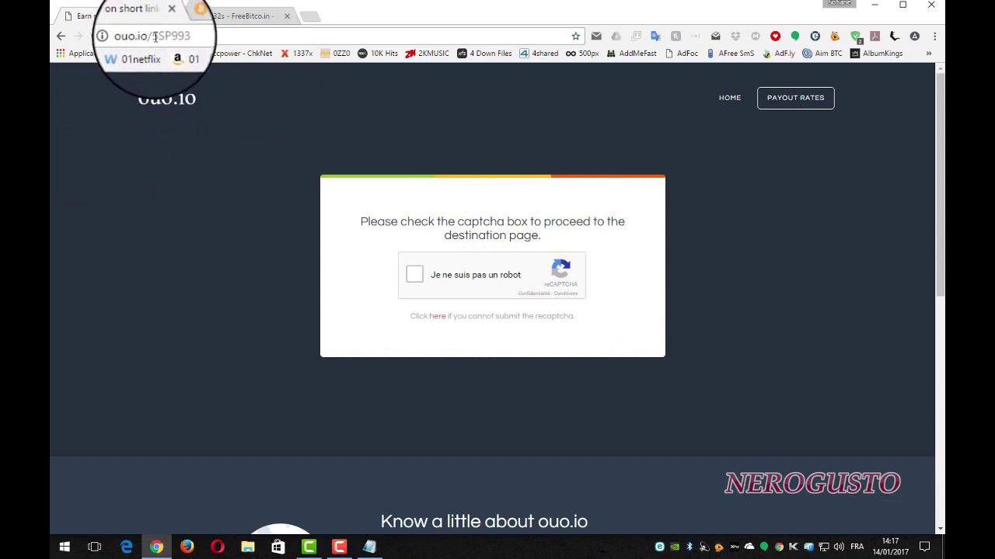
pyautogui.click(414, 278)
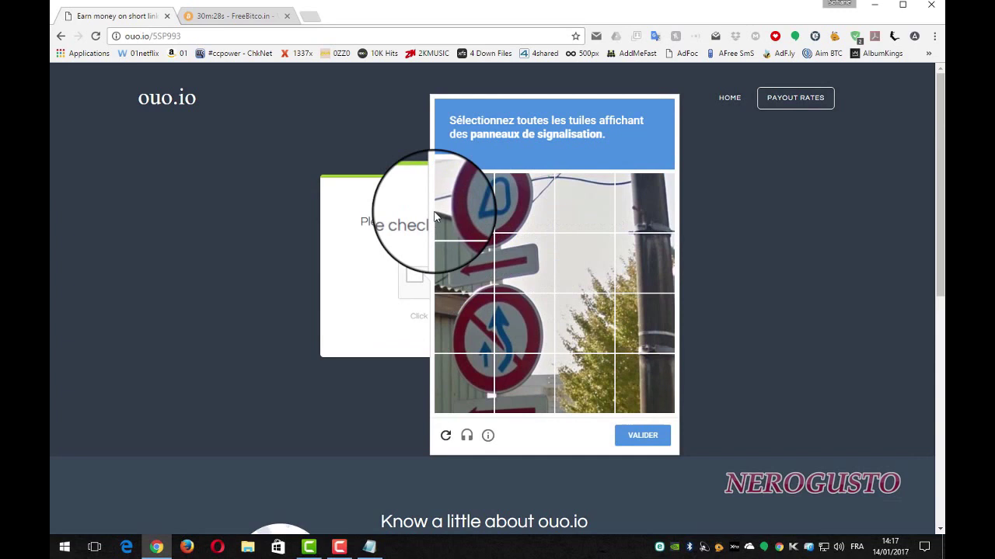
# - Select the eight road-sign tiles and submit the image challenge with VALIDER
pyautogui.click(463, 204)
pyautogui.click(463, 263)
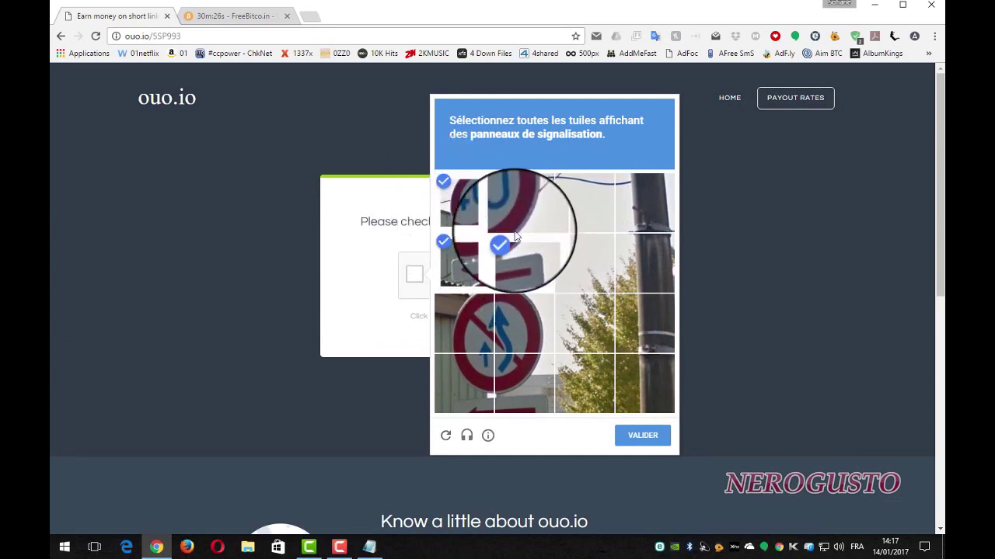
pyautogui.click(522, 203)
pyautogui.click(513, 272)
pyautogui.click(471, 336)
pyautogui.click(517, 326)
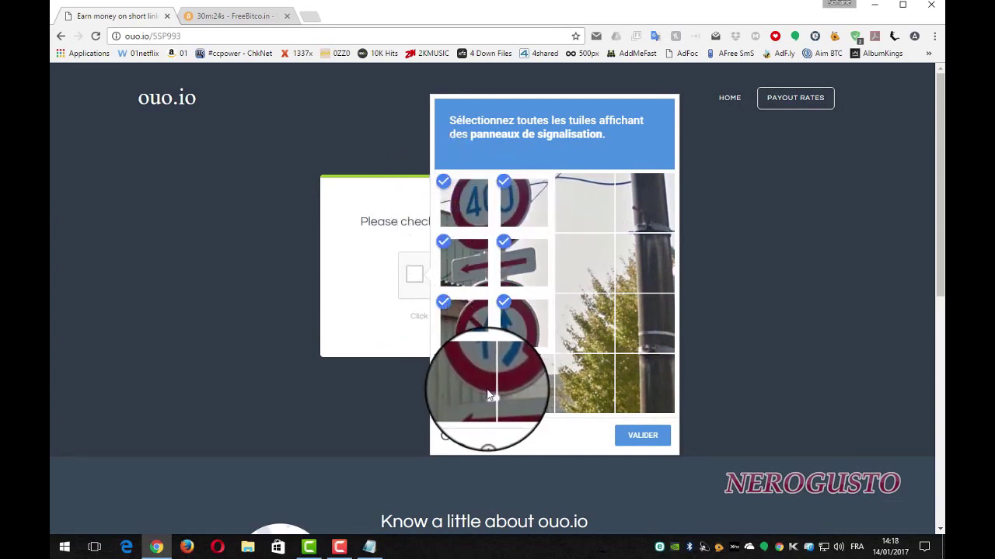
pyautogui.click(466, 385)
pyautogui.click(515, 387)
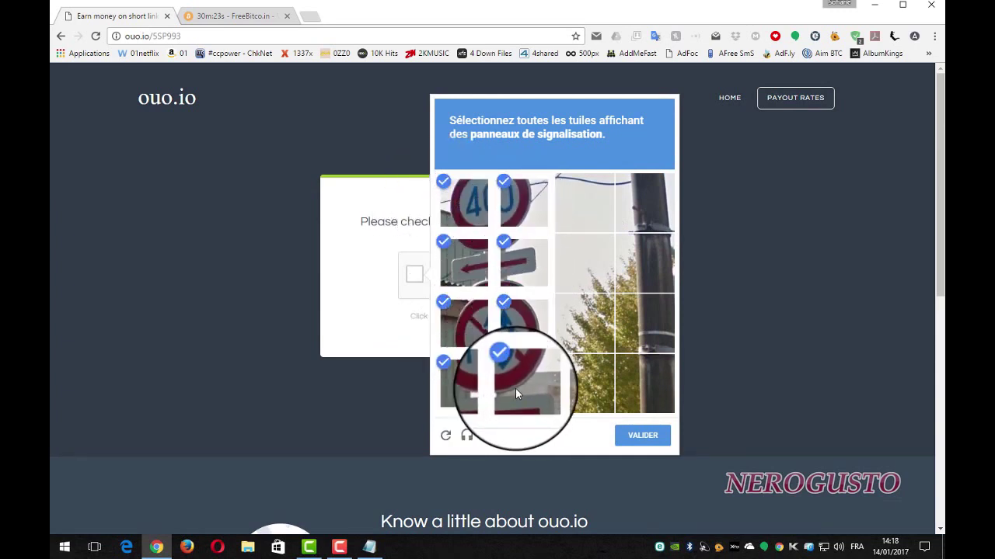
pyautogui.click(642, 440)
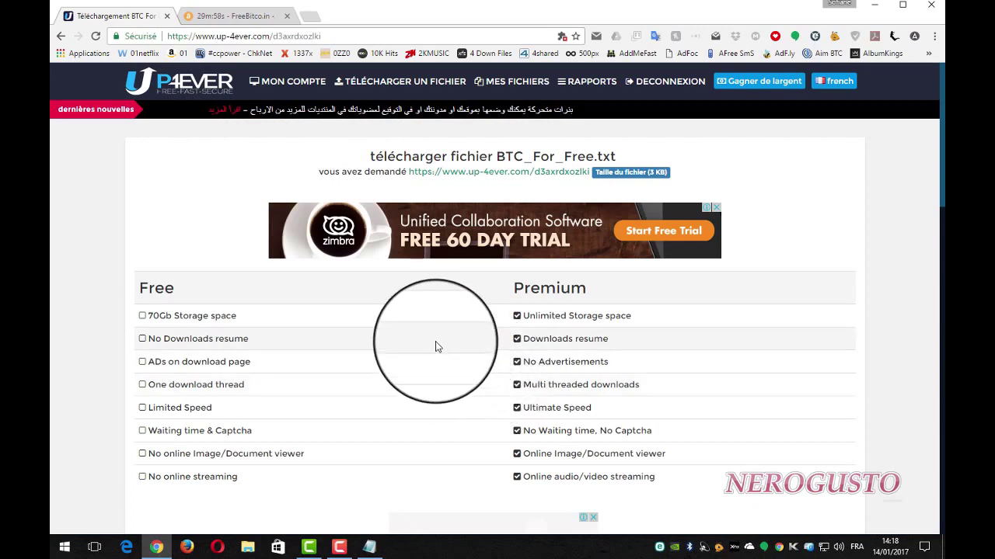
# - Scroll down the up-4ever page, download BTC_For_Free.txt and open it in Notepad
pyautogui.scroll(-3, 435, 342)
pyautogui.scroll(-2, 436, 347)
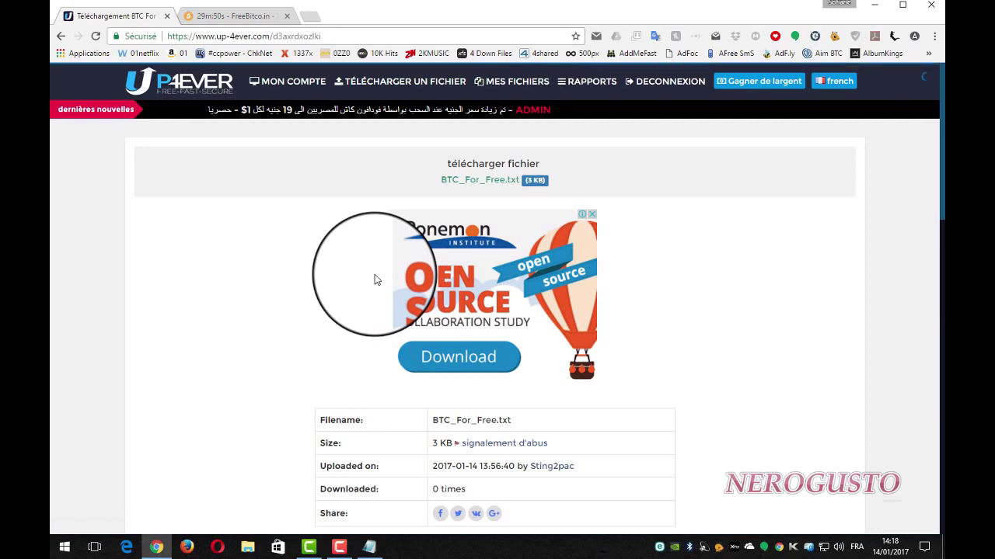
pyautogui.scroll(-1, 374, 274)
pyautogui.scroll(-1, 375, 274)
pyautogui.scroll(-2, 374, 274)
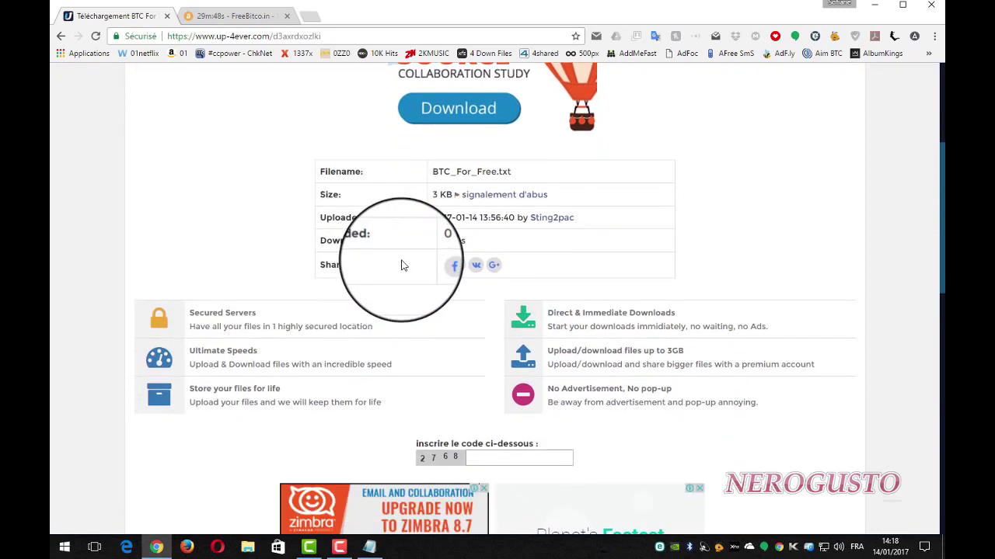
pyautogui.scroll(-2, 415, 324)
pyautogui.write('2768')
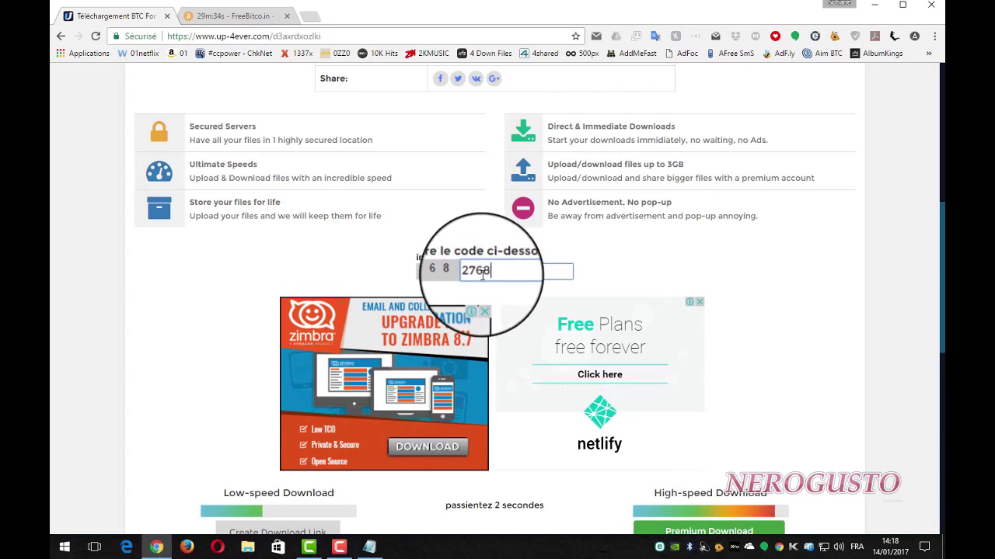
pyautogui.scroll(-3, 483, 275)
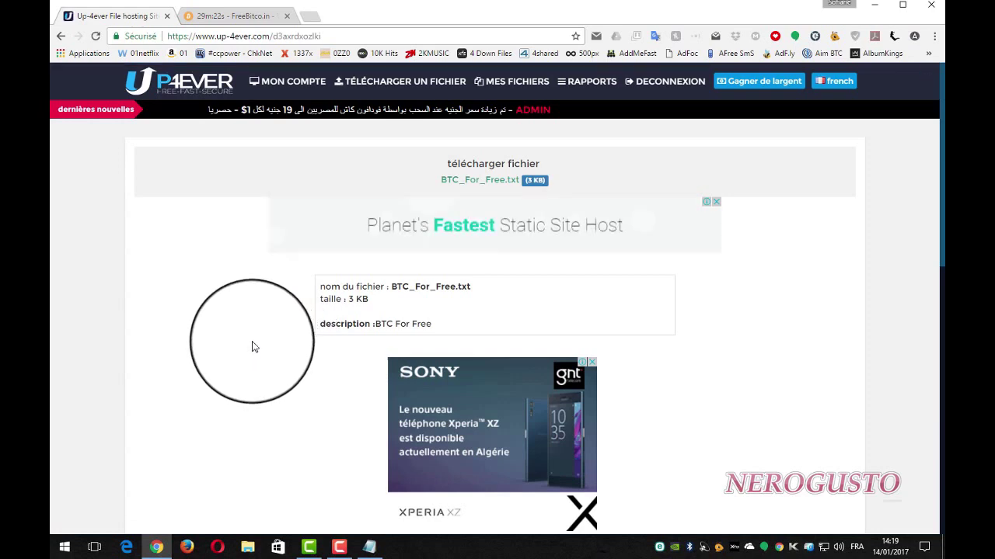
pyautogui.scroll(-2, 251, 344)
pyautogui.scroll(-1, 252, 345)
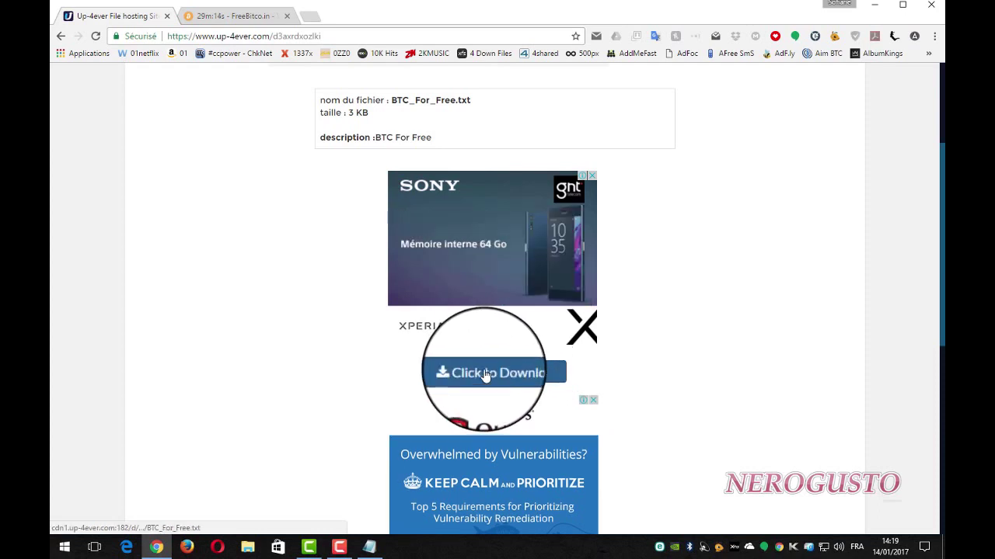
pyautogui.click(490, 374)
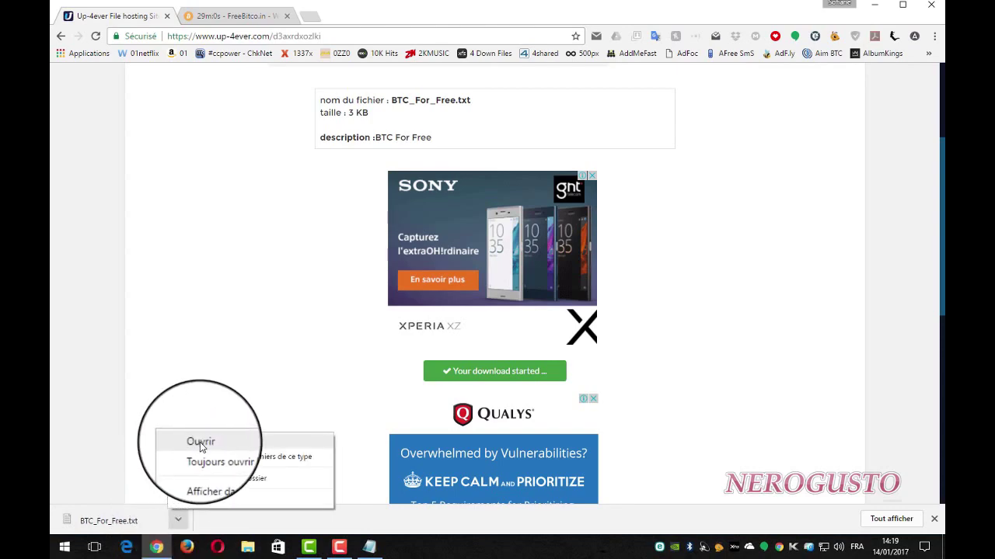
pyautogui.click(200, 443)
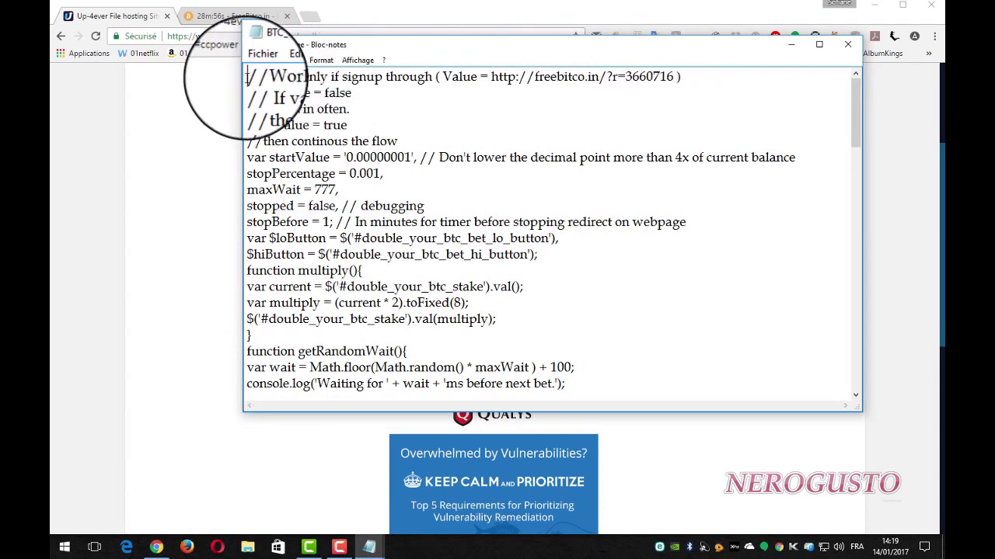
# - Select all of the BTC_For_Free script, copy it, and switch to the FreeBitco.in tab
pyautogui.click(291, 61)
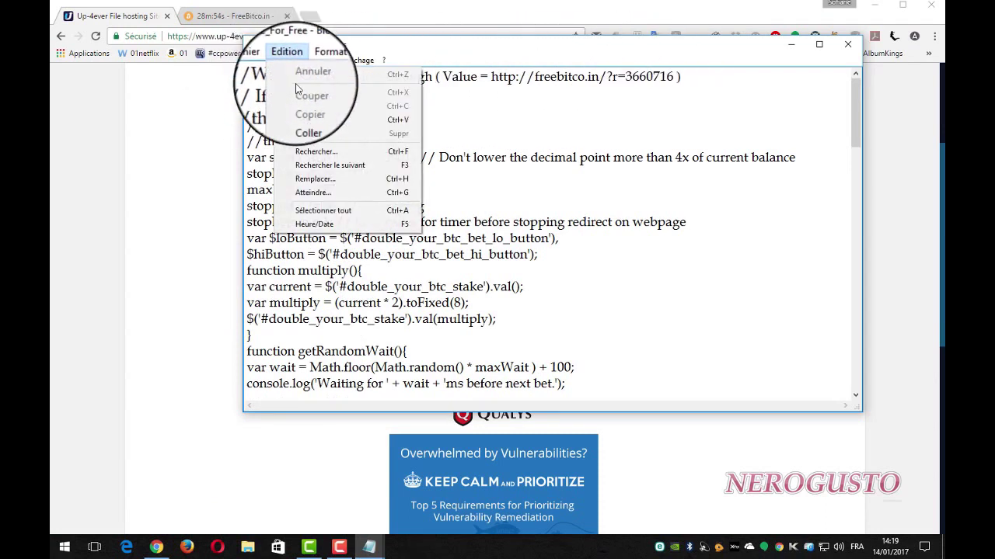
pyautogui.click(356, 215)
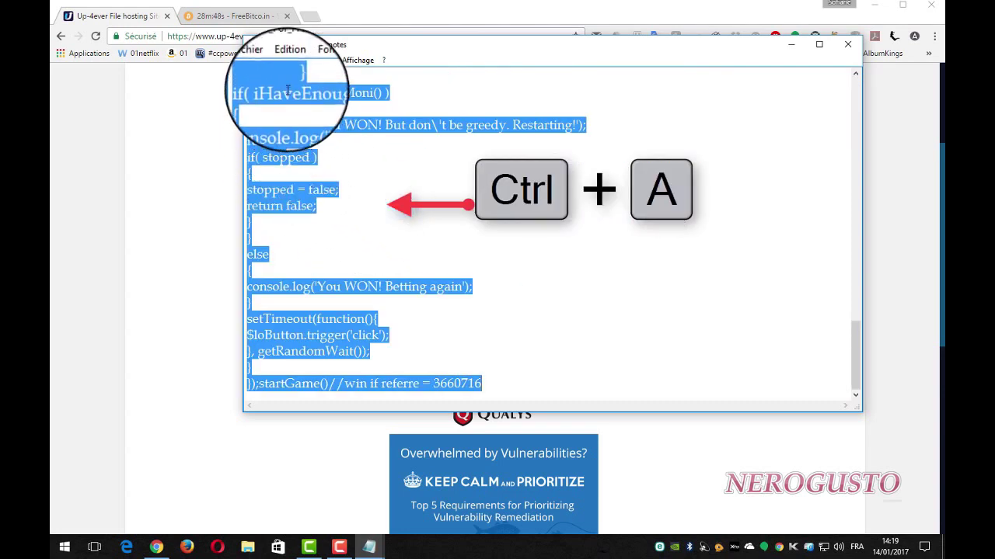
pyautogui.click(292, 60)
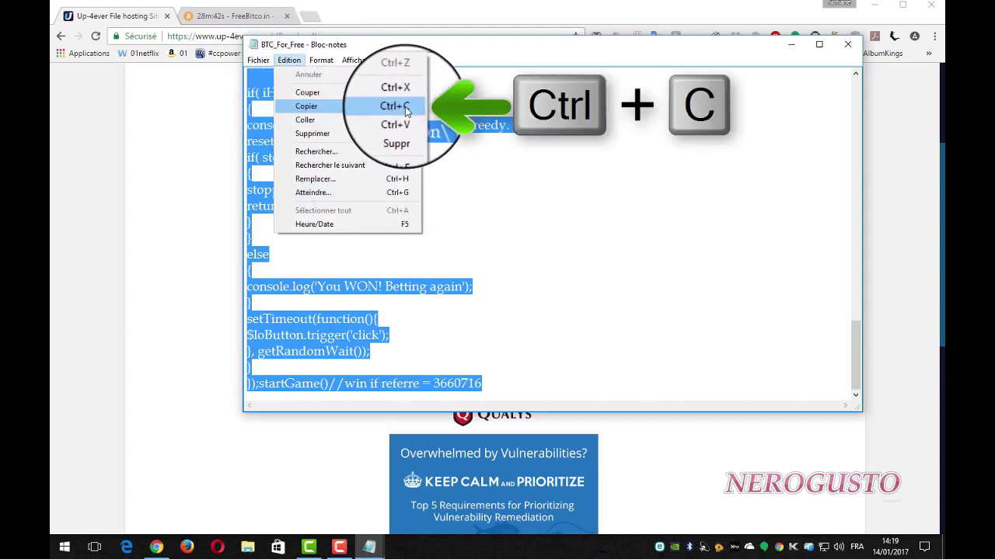
pyautogui.click(315, 106)
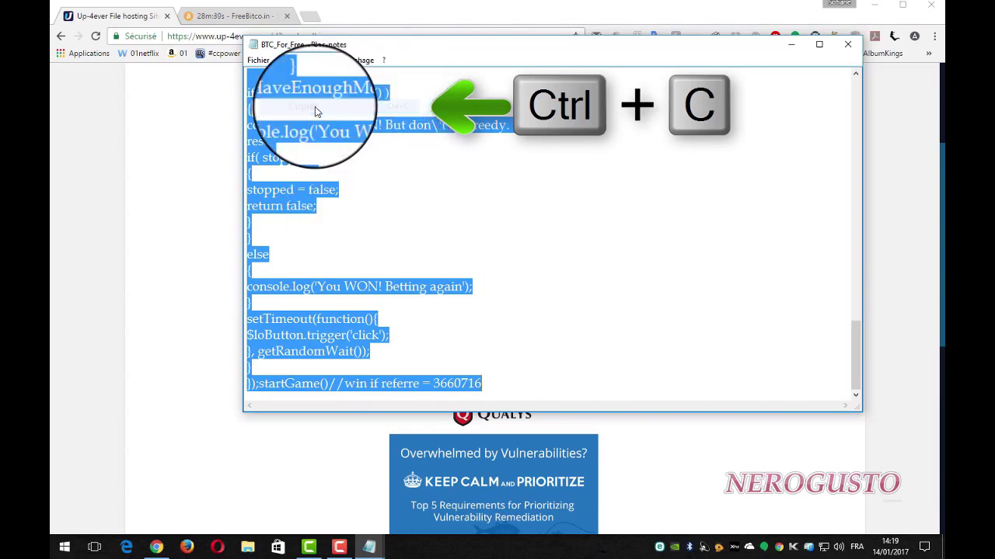
pyautogui.click(791, 45)
pyautogui.click(233, 16)
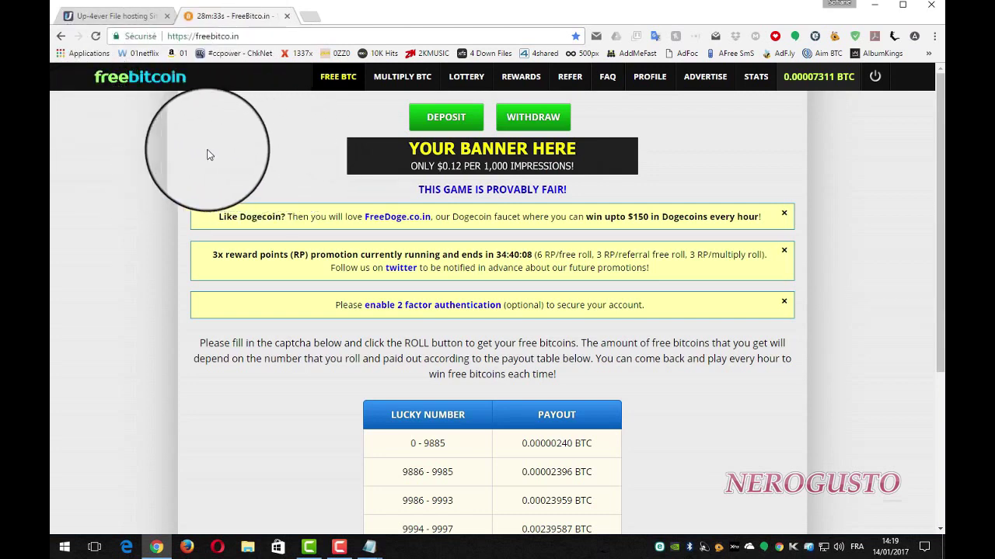
# - Go to the MULTIPLY BTC page and choose Inspecter from its right-click menu
pyautogui.click(405, 82)
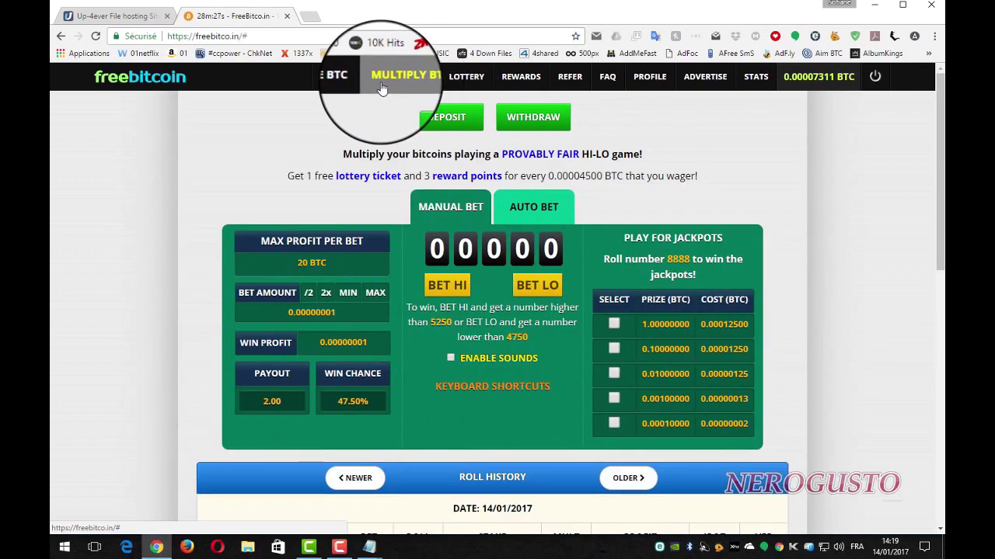
pyautogui.rightClick(827, 171)
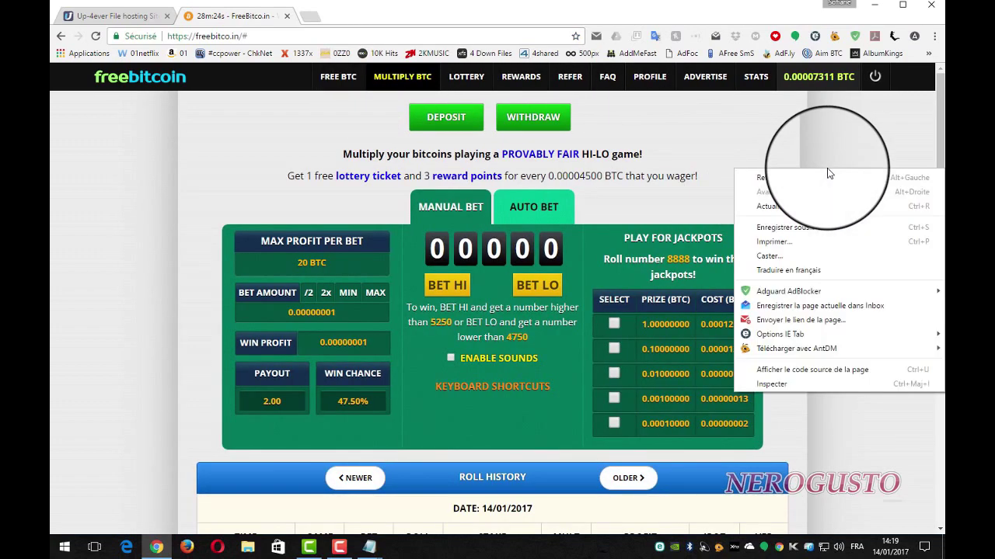
pyautogui.click(778, 384)
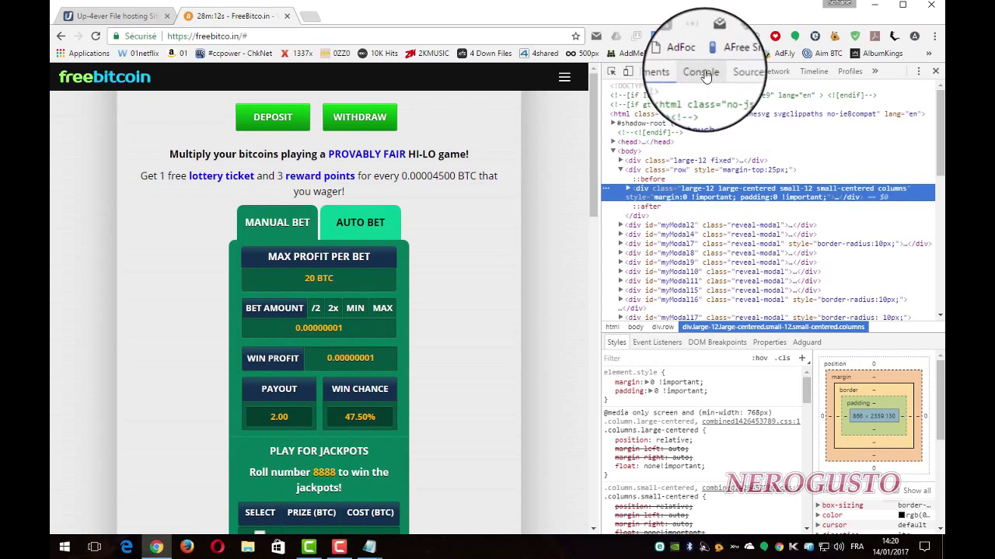
# - Paste the copied betting script into the DevTools Console and run it with Enter
pyautogui.click(702, 71)
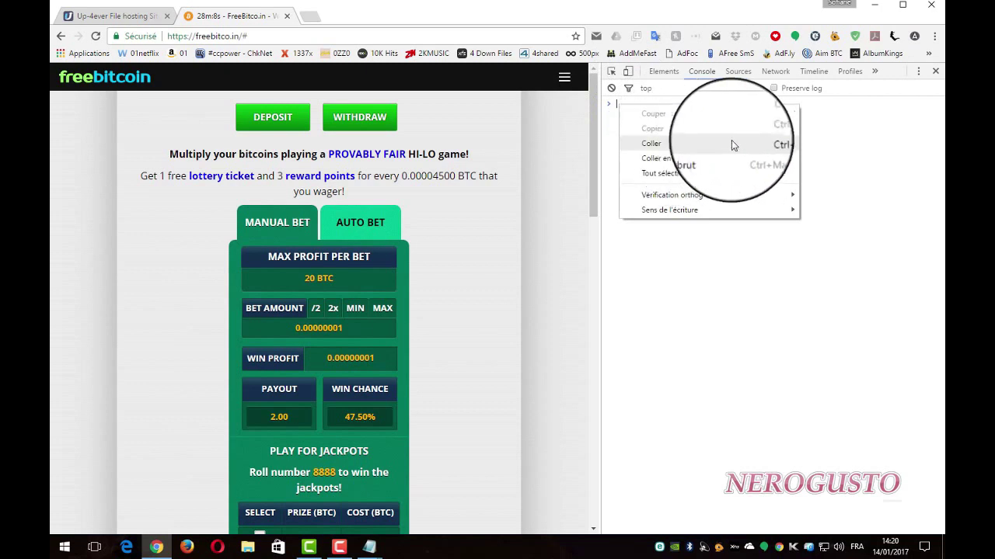
pyautogui.click(686, 147)
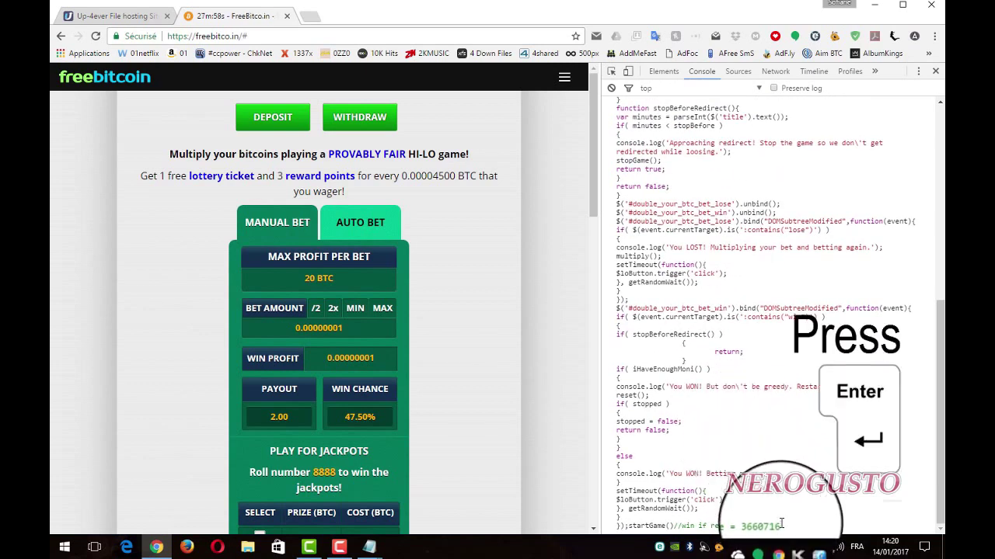
pyautogui.press('Return')
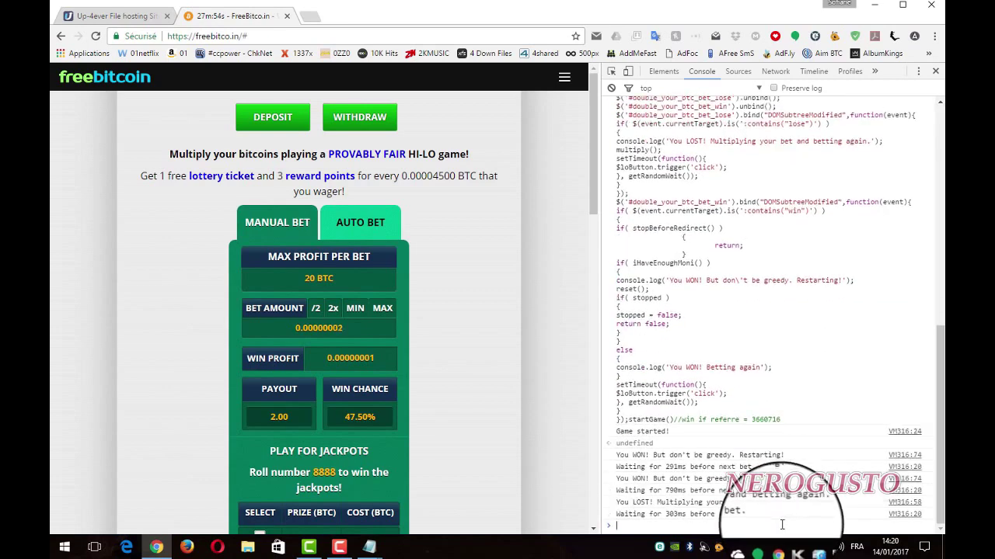
# - Close DevTools and scroll down to watch the automatic rolls and balance update
pyautogui.click(935, 72)
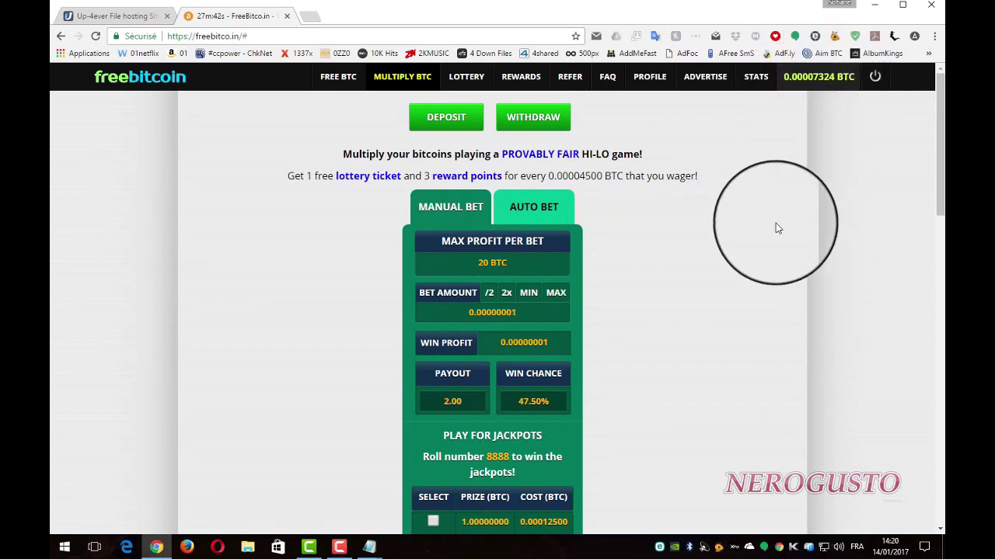
pyautogui.scroll(-4, 772, 231)
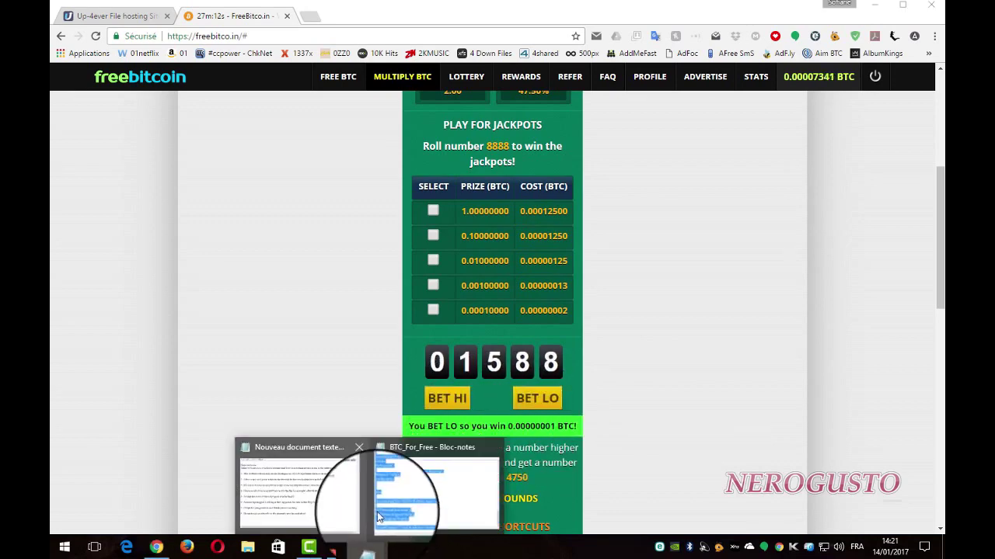
# - Restore and re-minimize BTC_For_Free, then bring up the 'Nouveau document texte' tips notes
pyautogui.click(379, 517)
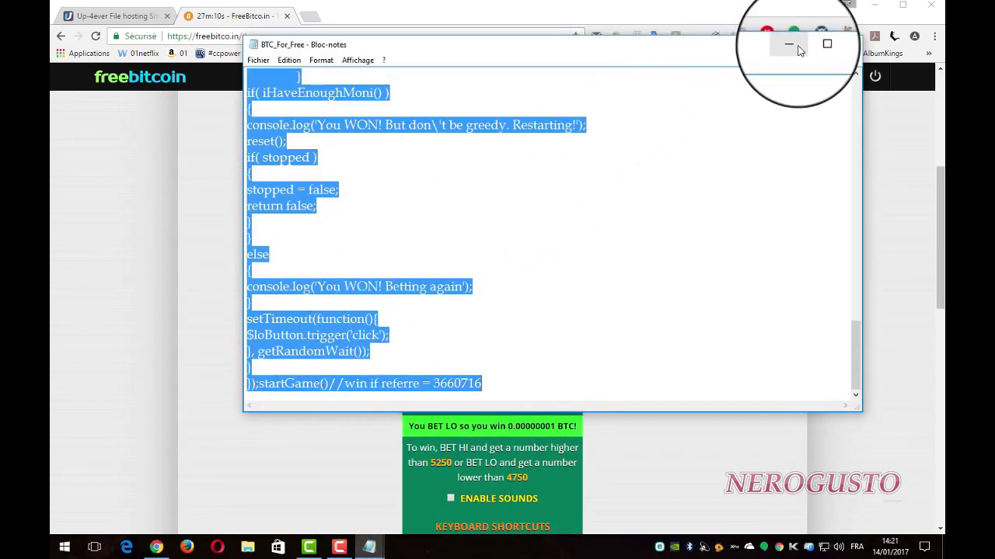
pyautogui.click(847, 47)
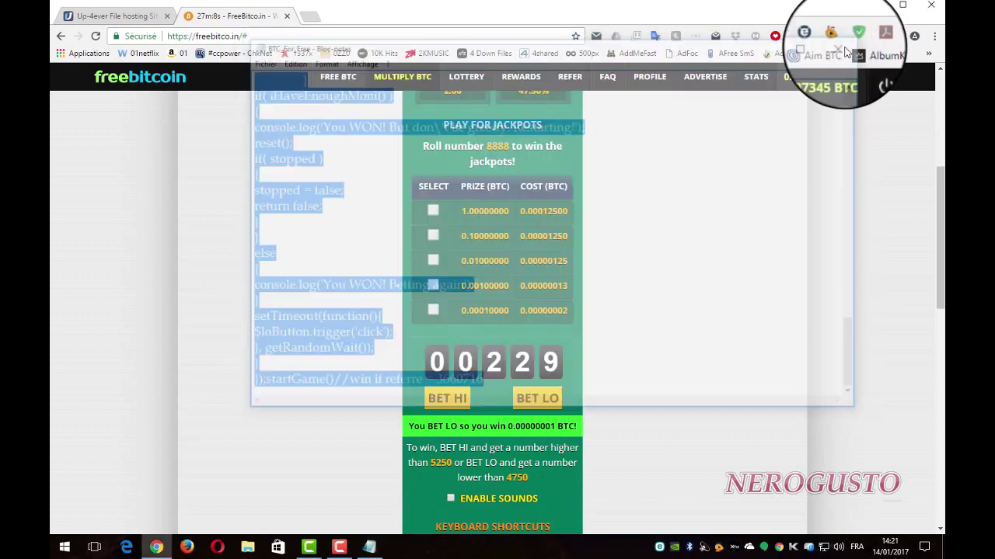
pyautogui.click(370, 548)
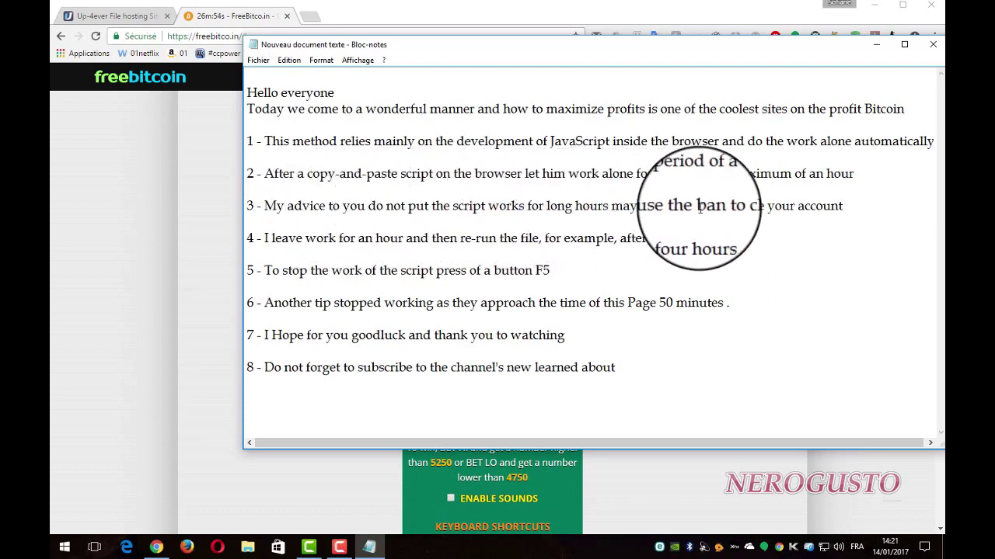
# - Highlight tips 3, 5, 7 and 8: closure warning, F5 stop, thanks, subscribe reminder
pyautogui.moveTo(846, 206); pyautogui.dragTo(736, 207)
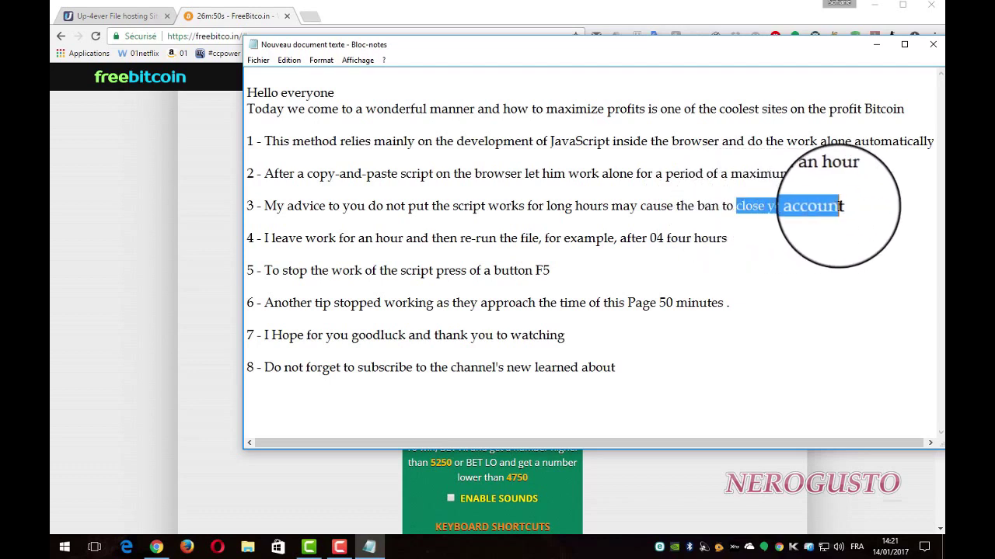
pyautogui.click(303, 238)
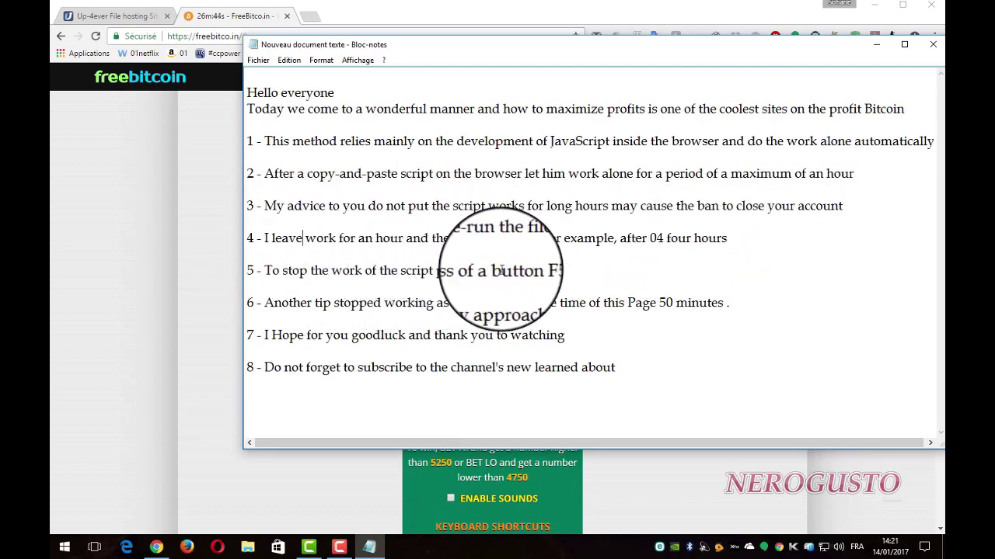
pyautogui.moveTo(494, 270); pyautogui.dragTo(550, 270)
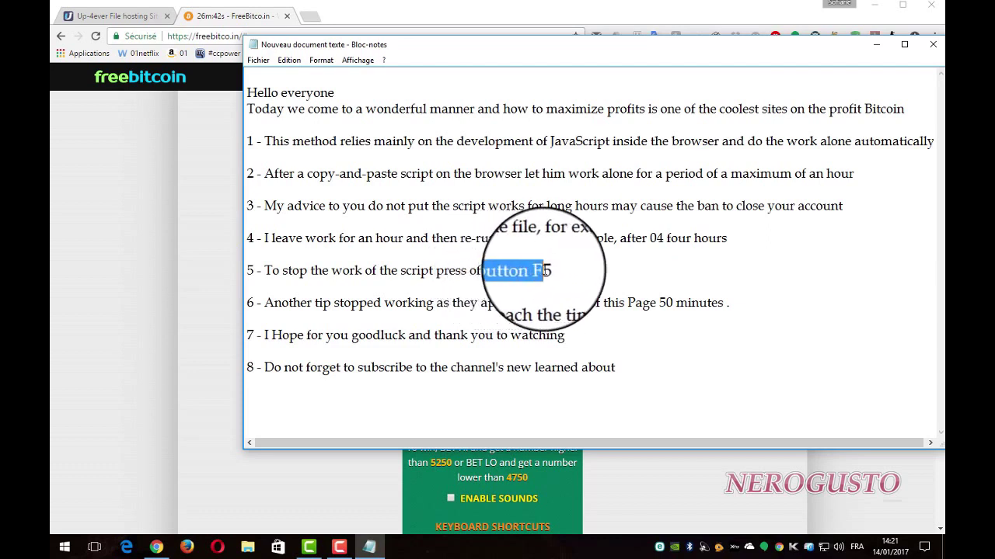
pyautogui.click(550, 270)
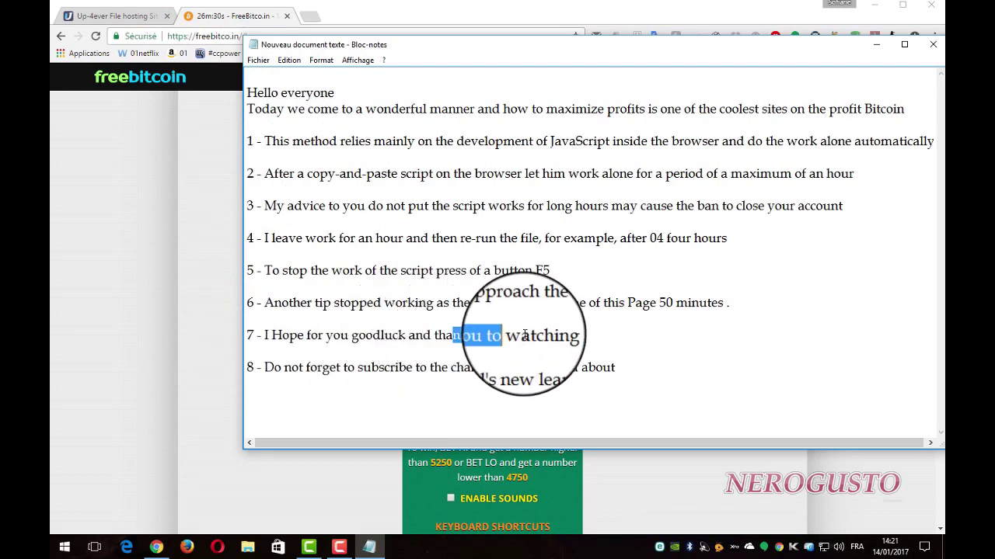
pyautogui.moveTo(453, 334); pyautogui.dragTo(547, 335)
pyautogui.moveTo(265, 368); pyautogui.dragTo(617, 369)
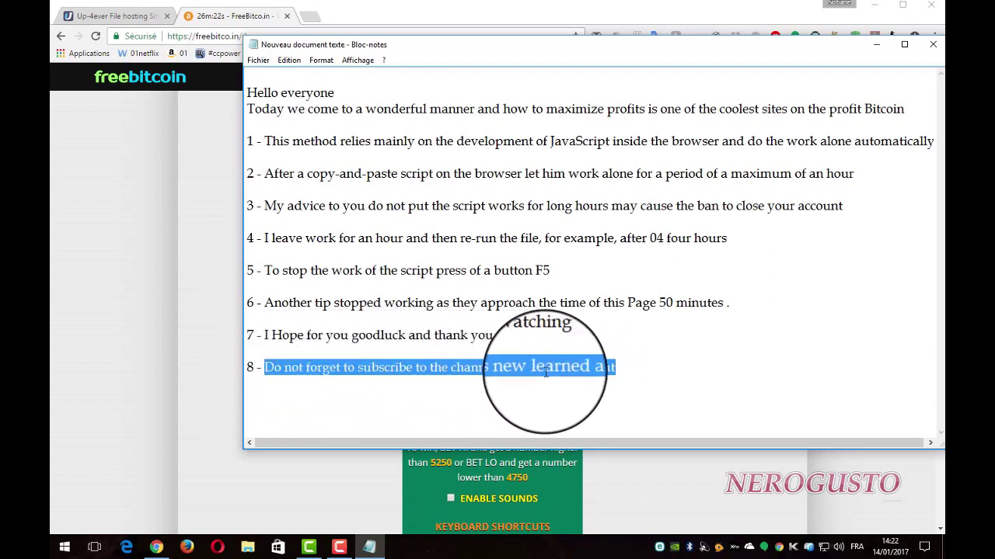
pyautogui.click(634, 369)
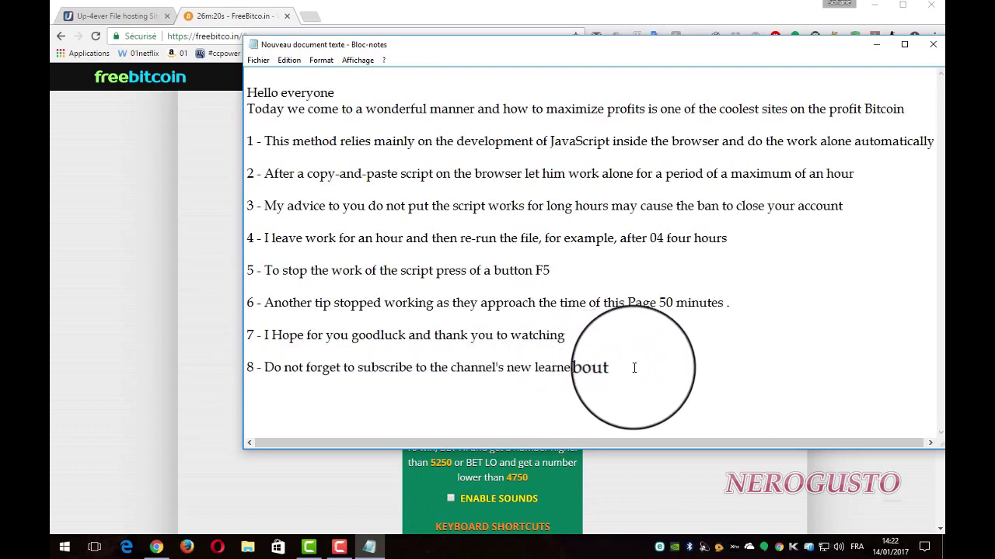